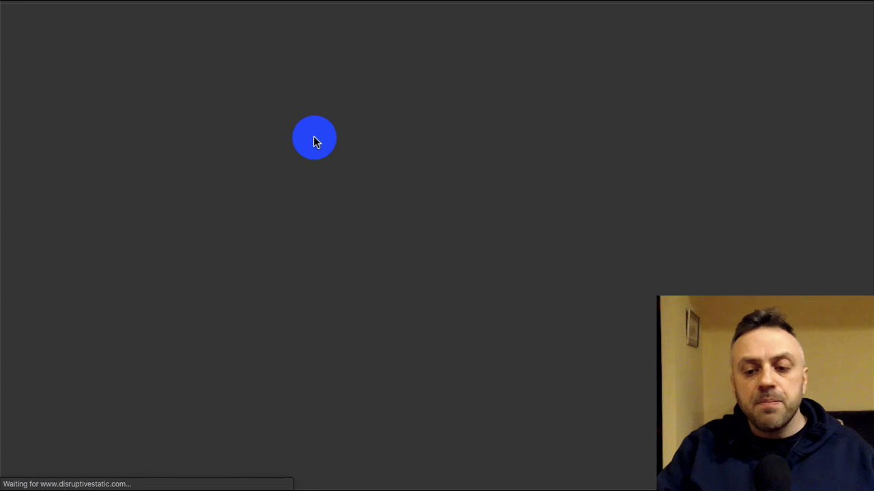
# Review the article's list of common AdWords display ad sizes and the example placements of the top performing banner sizes
pyautogui.scroll(-3, 90, 266)
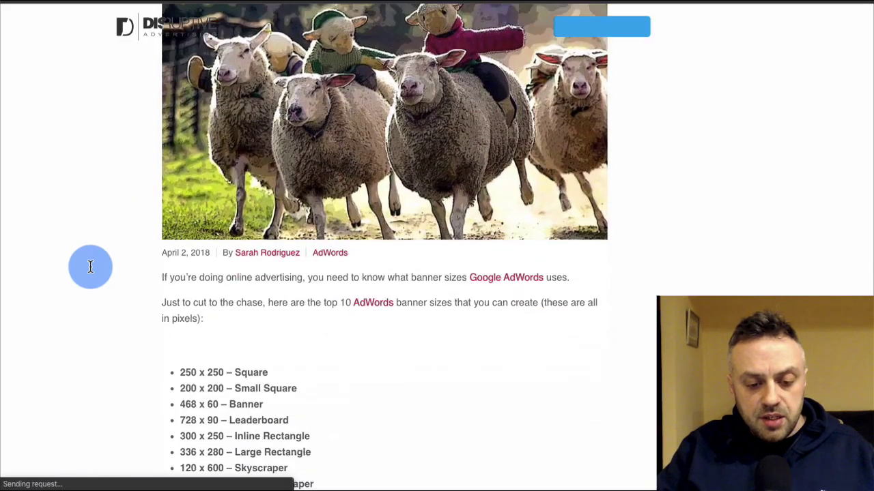
pyautogui.scroll(-4, 90, 267)
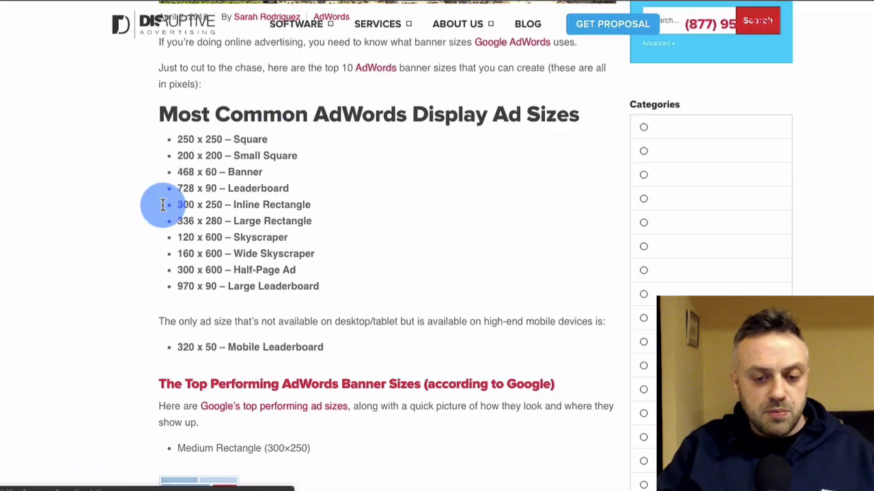
pyautogui.scroll(-5, 116, 249)
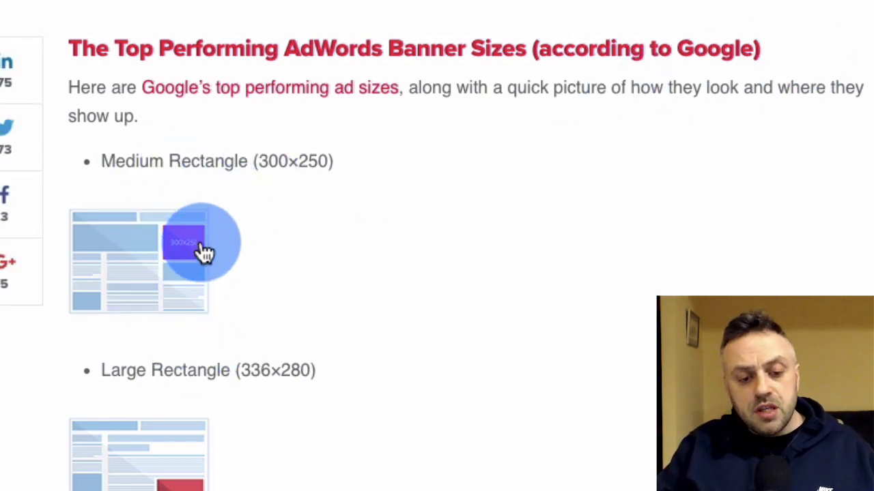
pyautogui.scroll(-5, 184, 481)
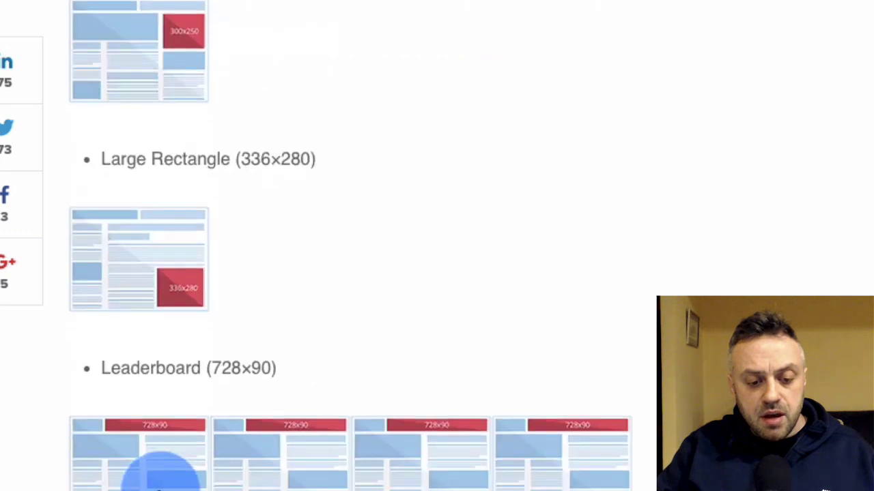
pyautogui.scroll(-4, 251, 429)
pyautogui.scroll(1, 251, 430)
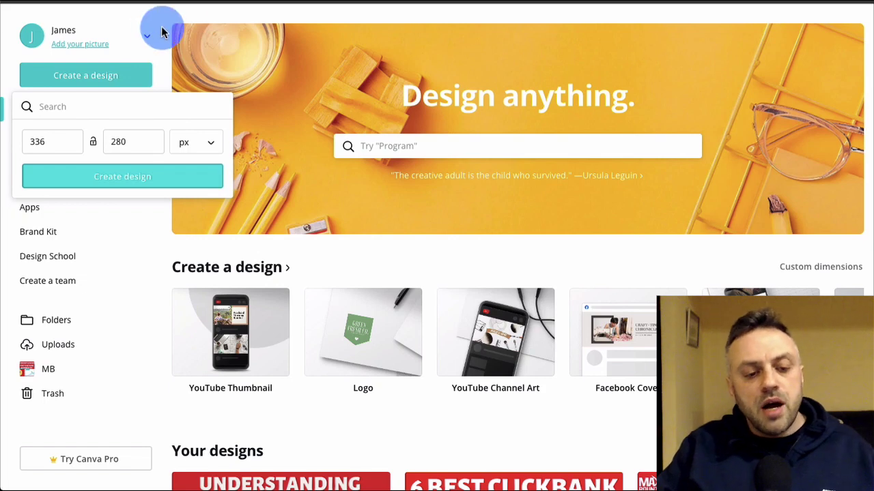
# Switch to Canva and create a custom-size design of 336 × 280 px
pyautogui.click(146, 41)
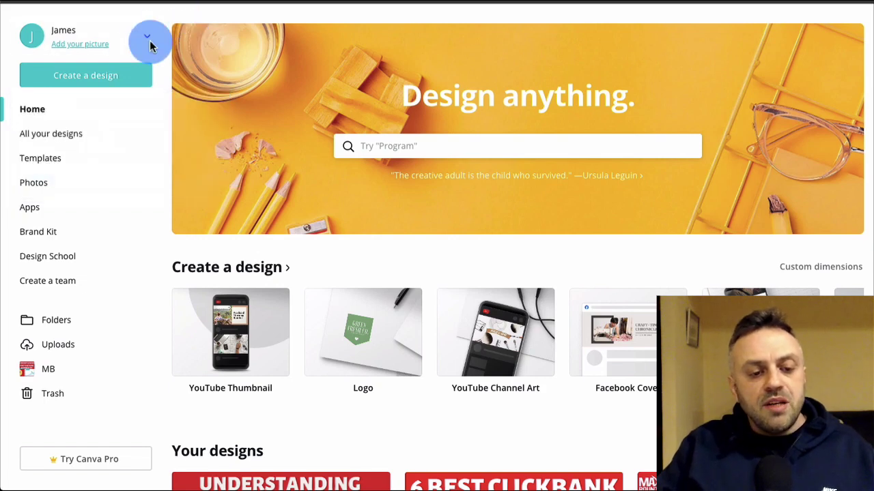
pyautogui.click(108, 76)
pyautogui.click(74, 138)
pyautogui.moveTo(75, 138)
pyautogui.mouseDown()
pyautogui.moveTo(42, 142)
pyautogui.moveTo(77, 143)
pyautogui.mouseUp()
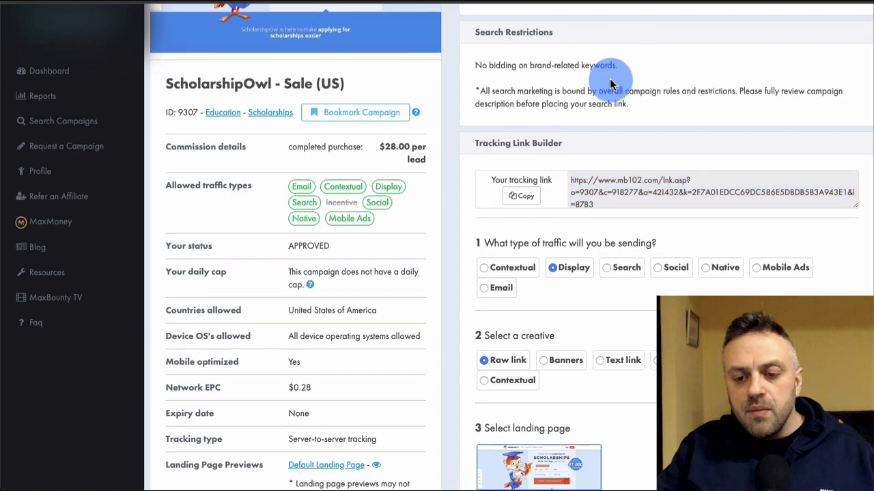
# Check the ScholarshipOwl campaign description on MaxBounty and locate download.jpeg in the ScholarshipOwl folder in Finder
pyautogui.scroll(3, 610, 76)
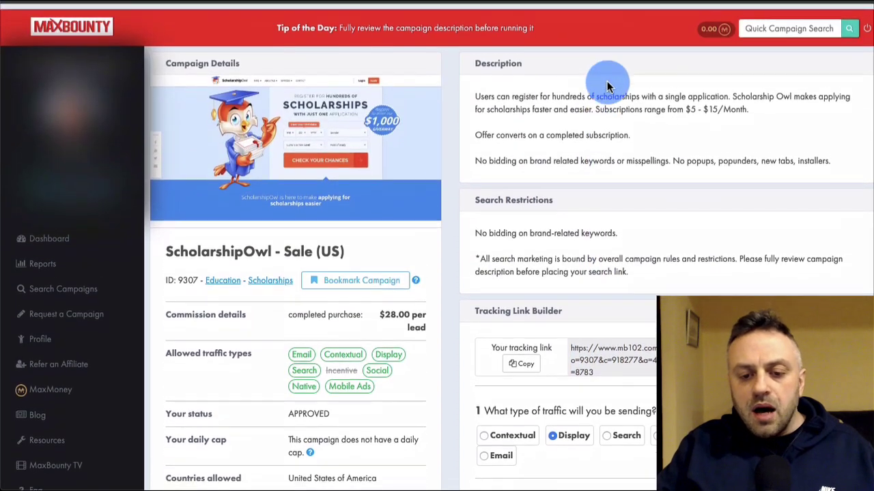
pyautogui.scroll(-1, 610, 87)
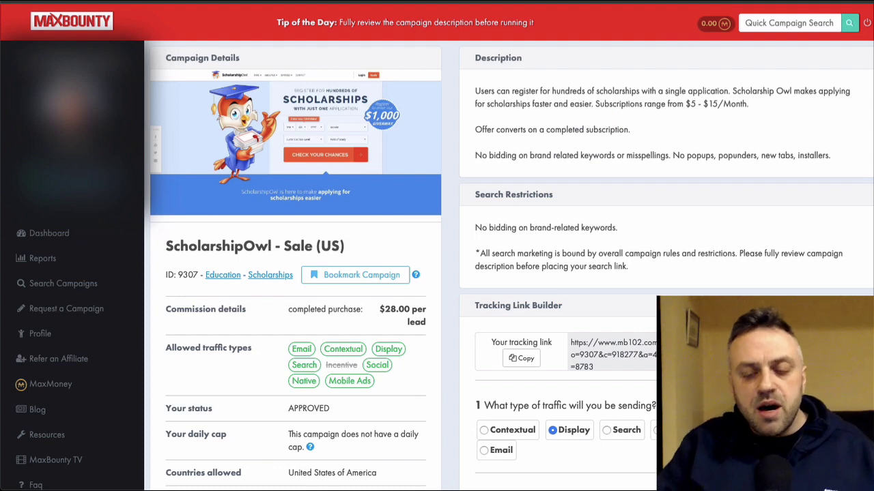
pyautogui.click(195, 466)
pyautogui.moveTo(469, 146); pyautogui.dragTo(348, 109)
pyautogui.click(434, 137)
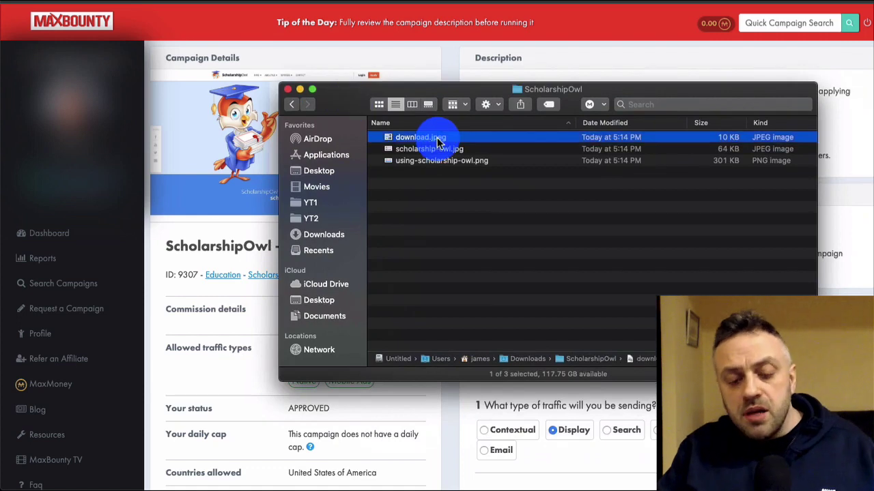
# Preview download.jpeg, scholarship-owl.jpg and using-scholarship-owl.png to compare the images, and close the preview and the folder window
pyautogui.press('space')
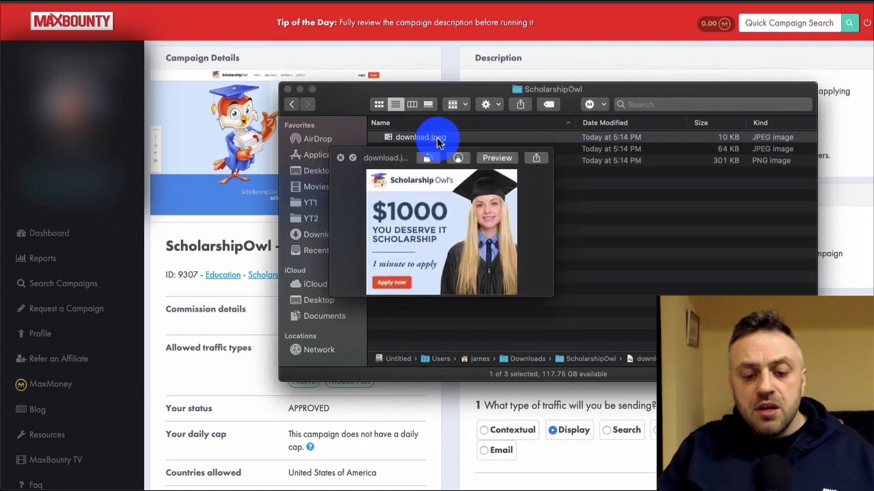
pyautogui.press('Down')
pyautogui.press('Down')
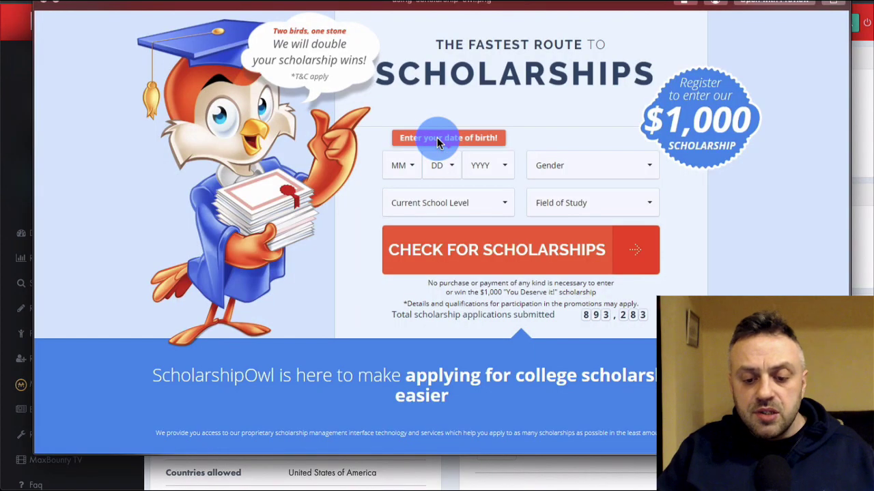
pyautogui.press('Up')
pyautogui.press('Down')
pyautogui.press('Up')
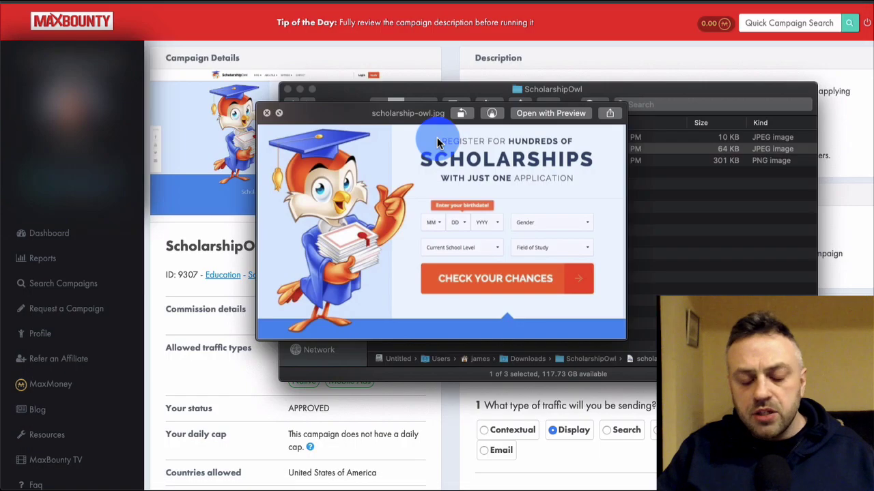
pyautogui.press('Down')
pyautogui.press('Up')
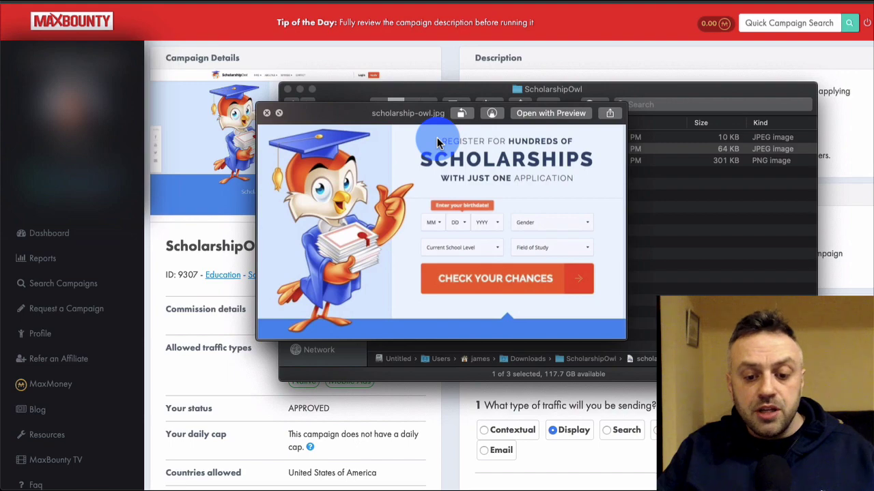
pyautogui.press('Down')
pyautogui.press('Up')
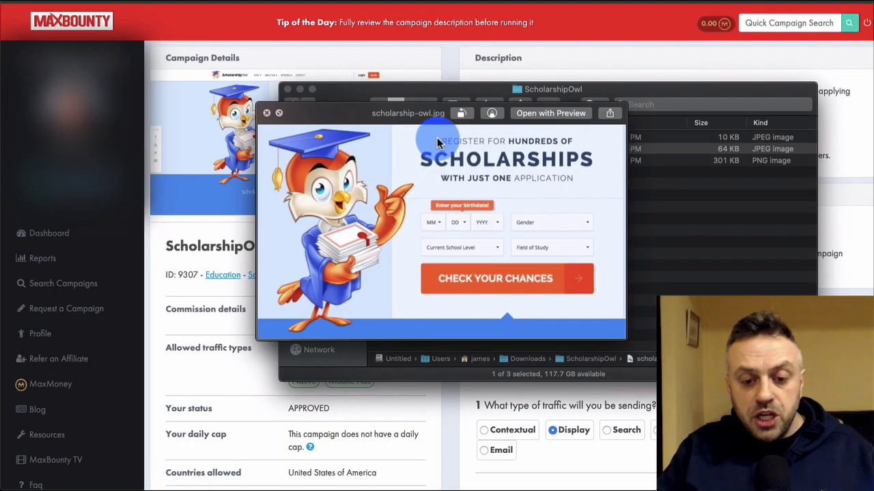
pyautogui.click(267, 114)
pyautogui.press('super+w')
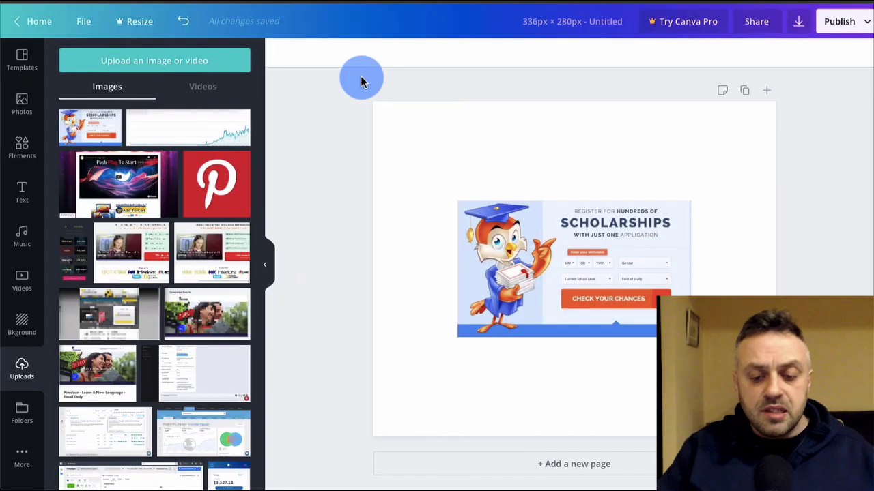
# In the Canva design, enlarge the ScholarshipOwl image to the page's full width and centre it vertically
pyautogui.click(582, 249)
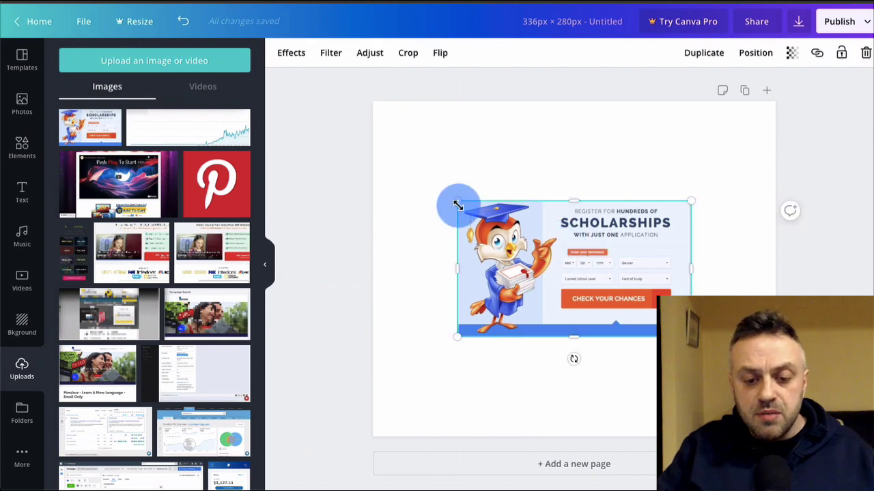
pyautogui.moveTo(457, 205); pyautogui.dragTo(359, 175)
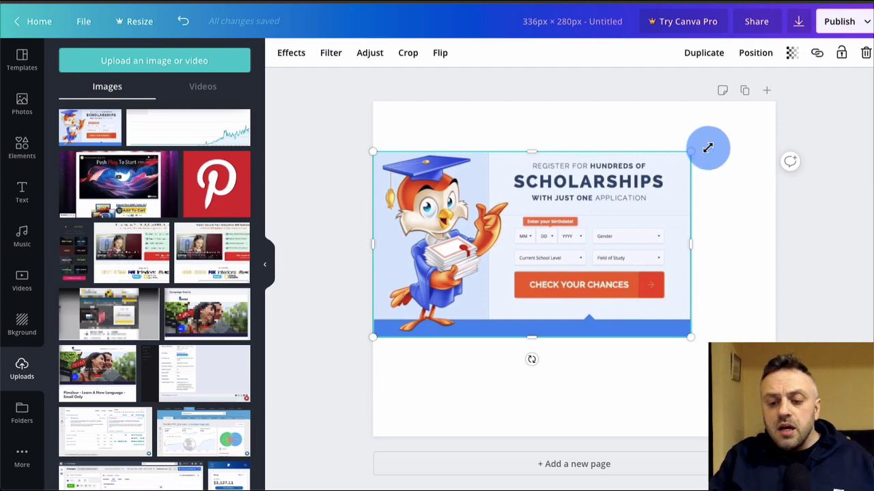
pyautogui.moveTo(708, 146); pyautogui.dragTo(785, 123)
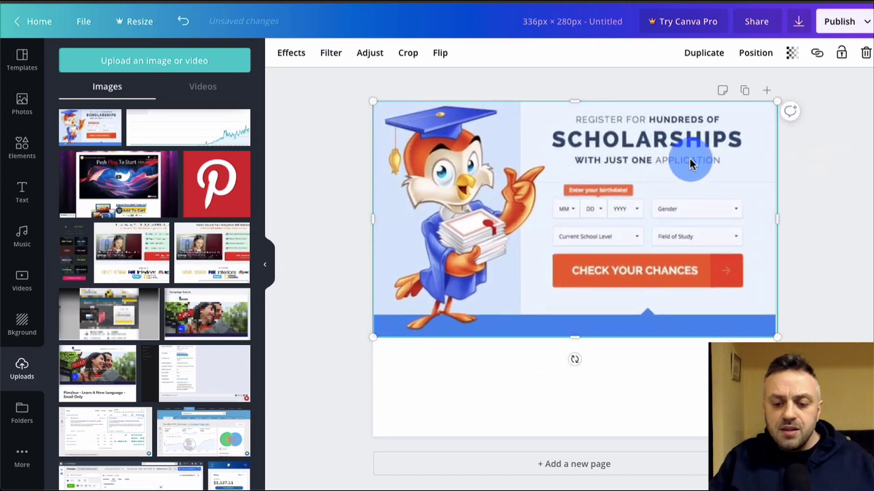
pyautogui.moveTo(640, 174); pyautogui.dragTo(632, 227)
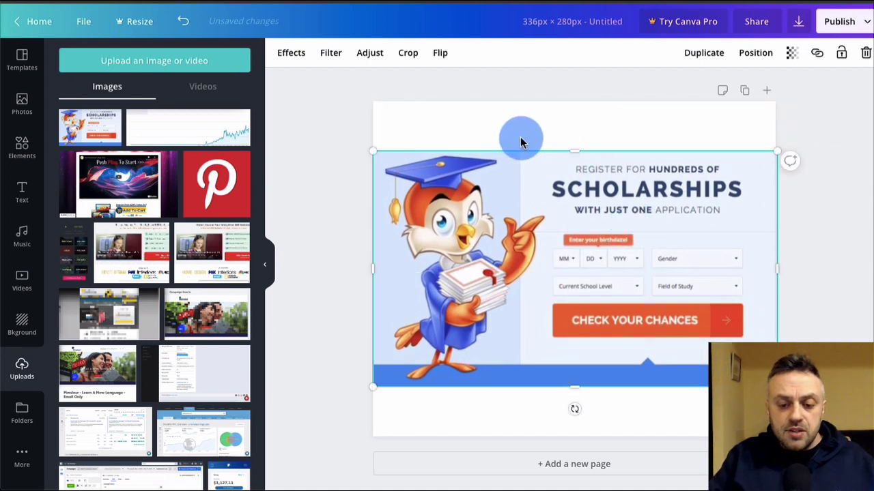
# Enlarge the image to the page's full height and shift it so the headline, form and CHECK YOUR CHANCES button fit inside the banner
pyautogui.click(580, 125)
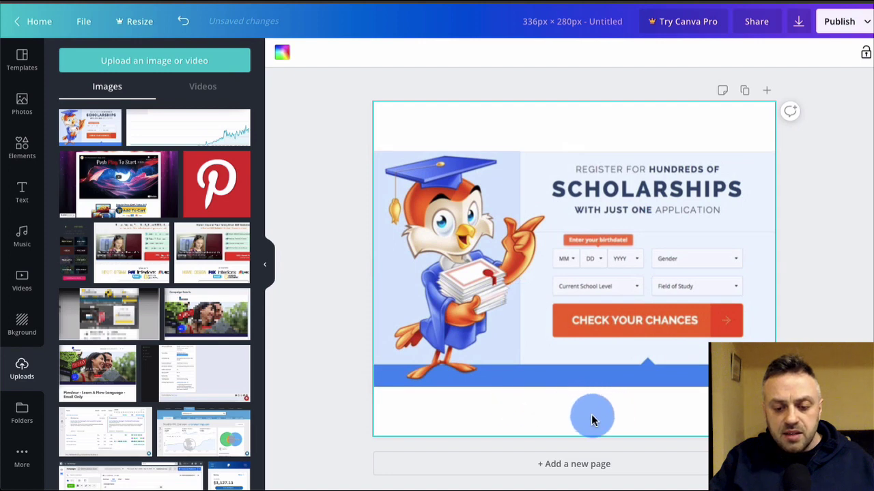
pyautogui.click(585, 218)
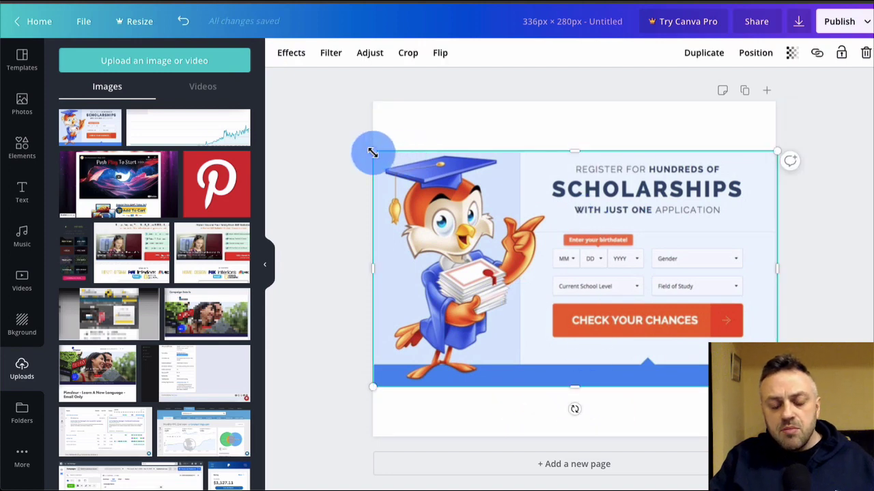
pyautogui.moveTo(371, 152); pyautogui.dragTo(285, 106)
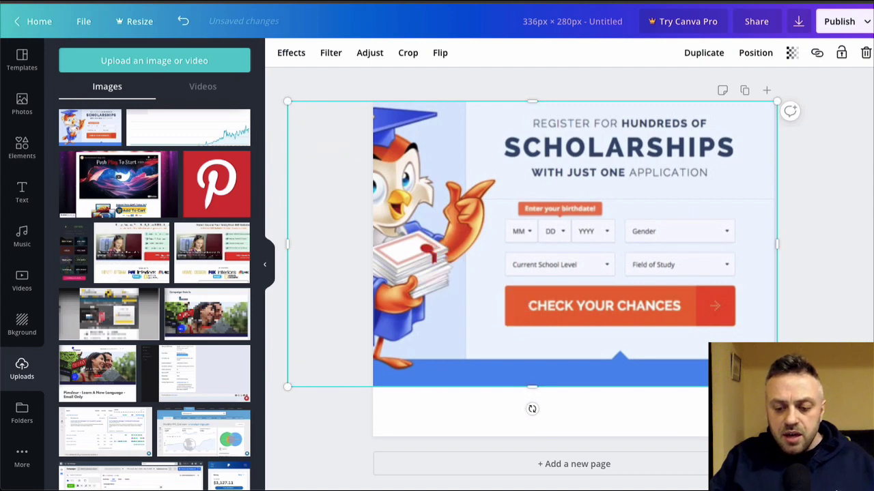
pyautogui.moveTo(776, 387); pyautogui.dragTo(863, 437)
pyautogui.click(688, 292)
pyautogui.moveTo(688, 292); pyautogui.dragTo(605, 287)
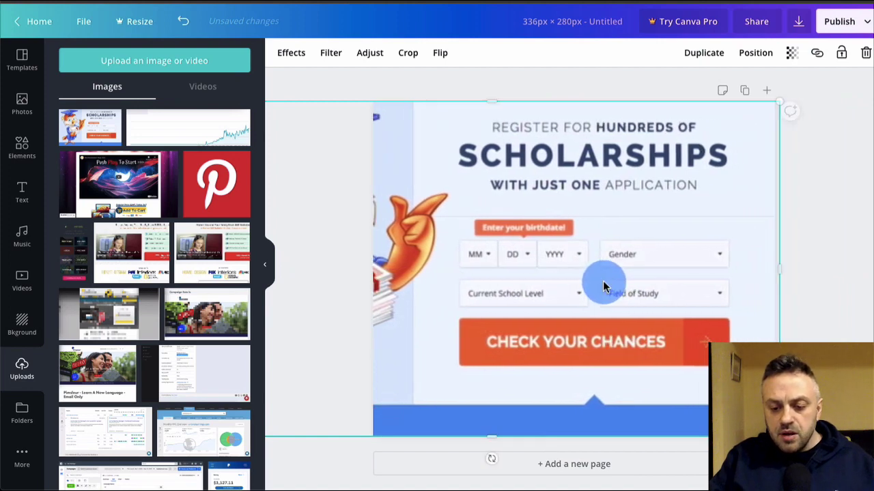
pyautogui.click(852, 220)
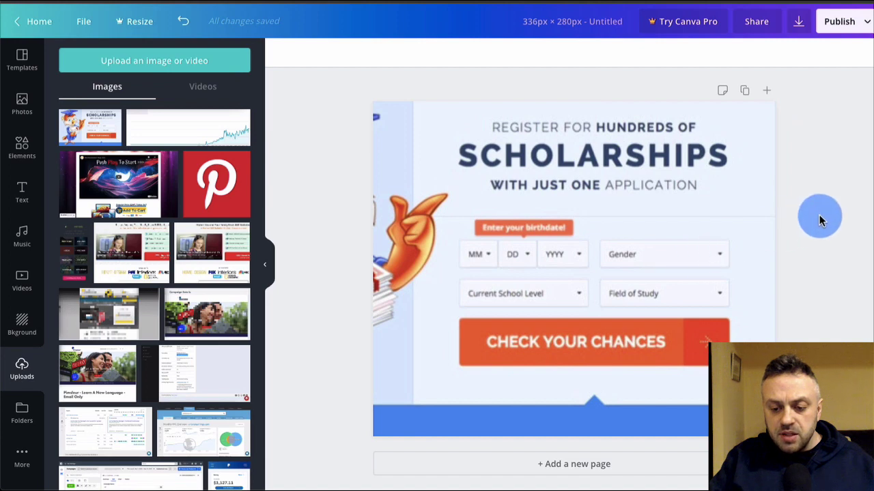
# Nudge the banner image slightly to the left on the page and view the design at 100% zoom
pyautogui.click(665, 260)
pyautogui.moveTo(666, 258)
pyautogui.mouseDown()
pyautogui.moveTo(630, 254)
pyautogui.moveTo(662, 249)
pyautogui.mouseUp()
pyautogui.click(816, 186)
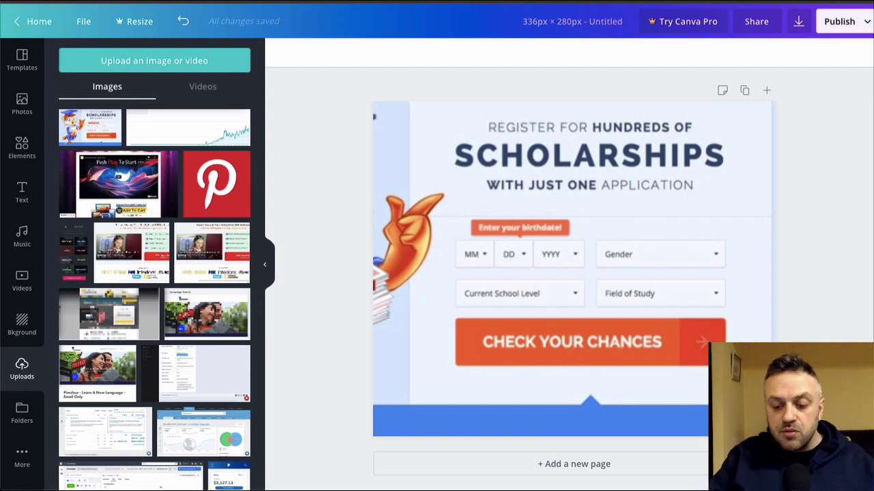
pyautogui.click(774, 478)
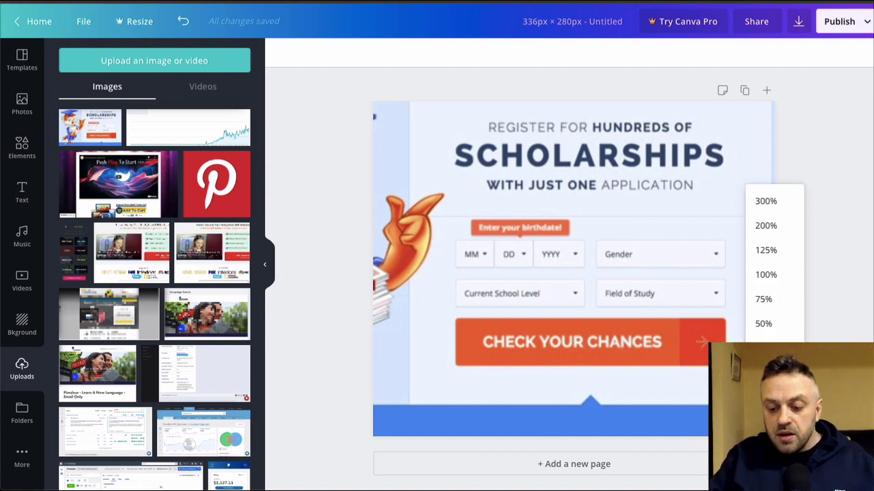
pyautogui.click(785, 280)
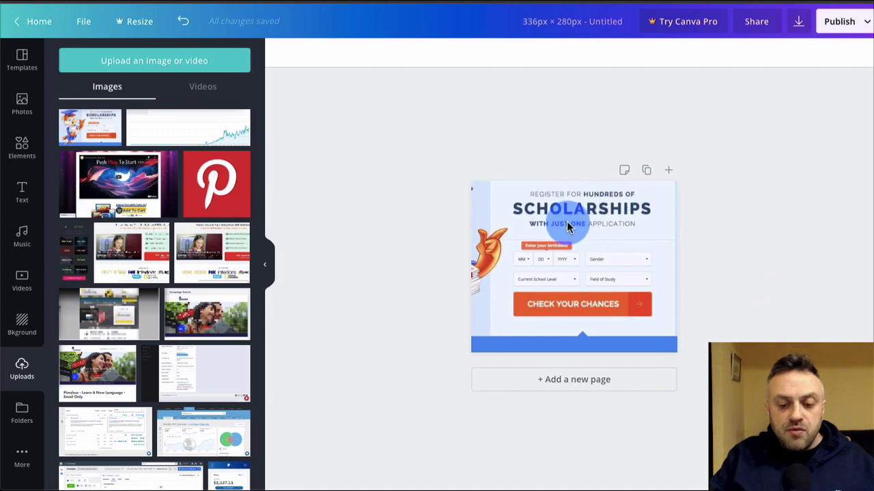
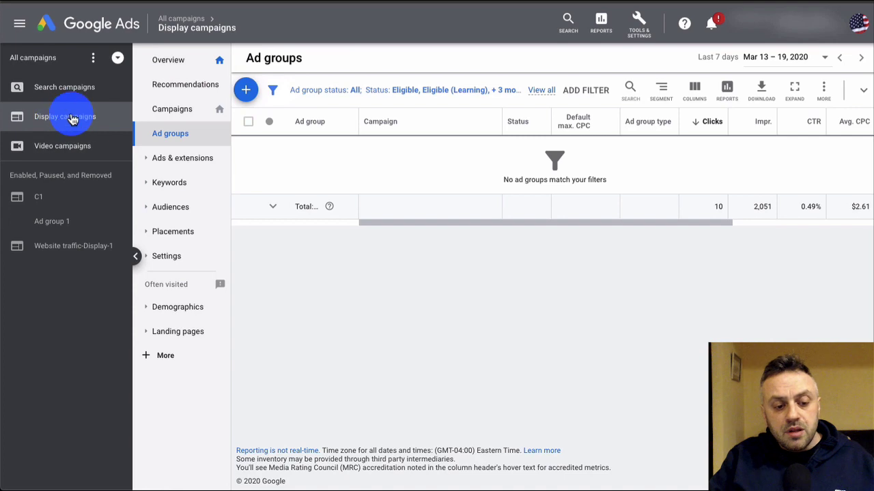
# Switch to Google Ads and start a new campaign from the display campaigns overview with Website traffic as its goal
pyautogui.click(170, 60)
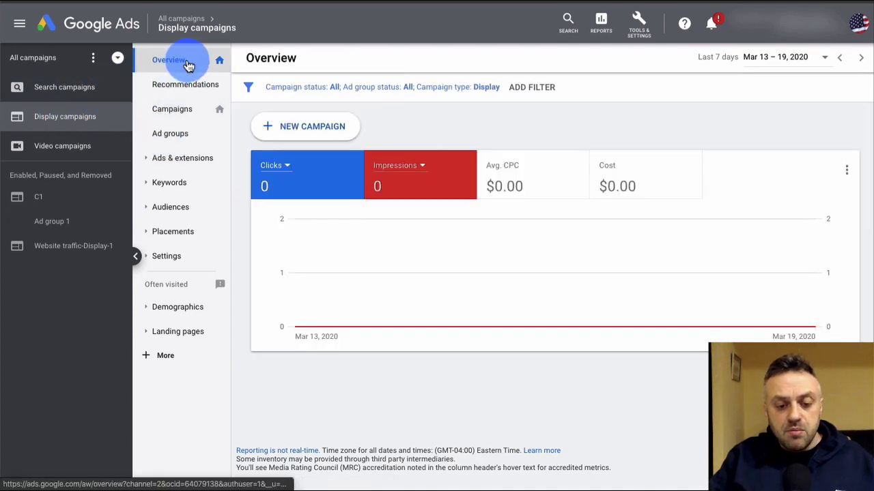
pyautogui.click(305, 132)
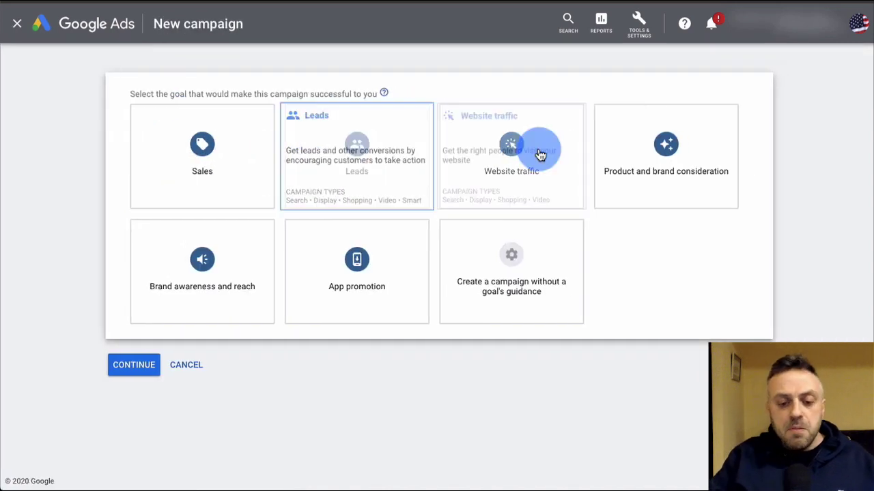
pyautogui.click(502, 167)
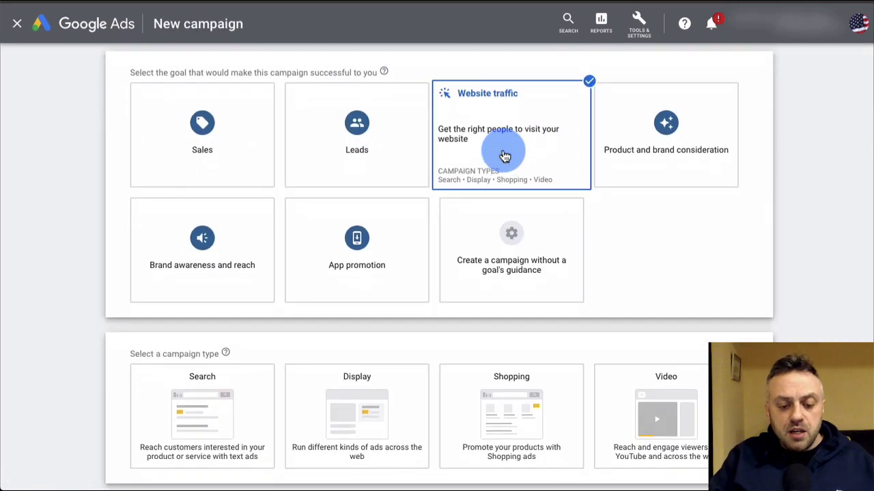
# Choose the Display campaign type with the Standard display campaign subtype and continue to the campaign settings
pyautogui.click(357, 346)
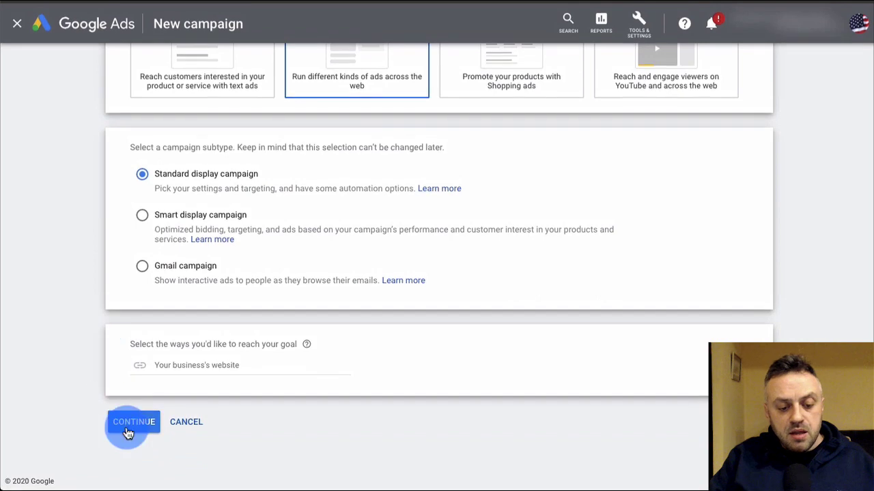
pyautogui.click(130, 430)
pyautogui.click(318, 292)
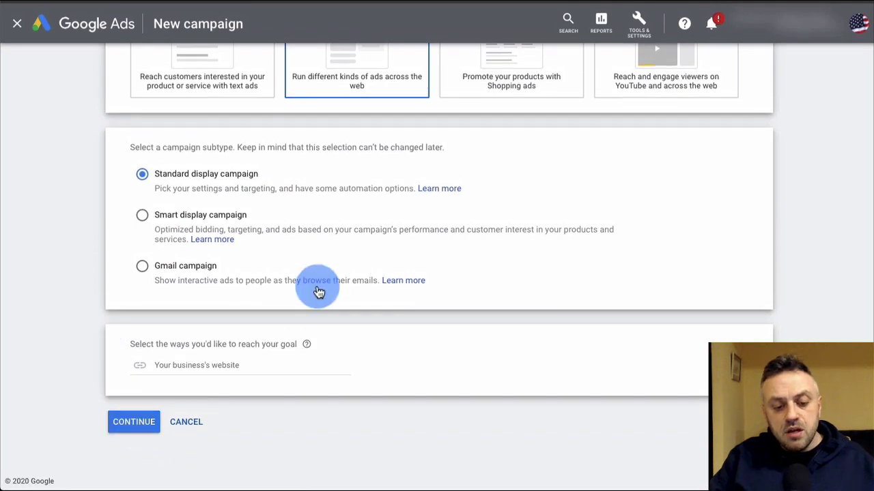
pyautogui.click(126, 421)
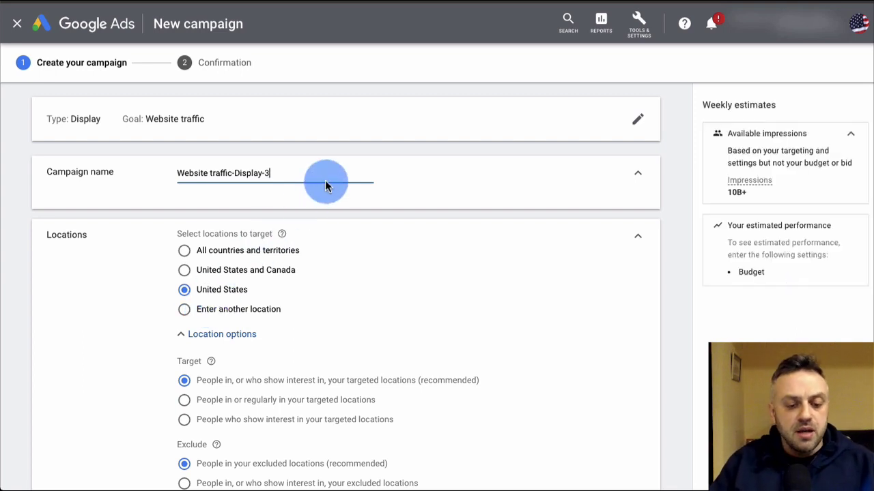
# Name the campaign C1
pyautogui.hotkey('ctrl', 'a')
pyautogui.press('BackSpace')
pyautogui.write('C1')
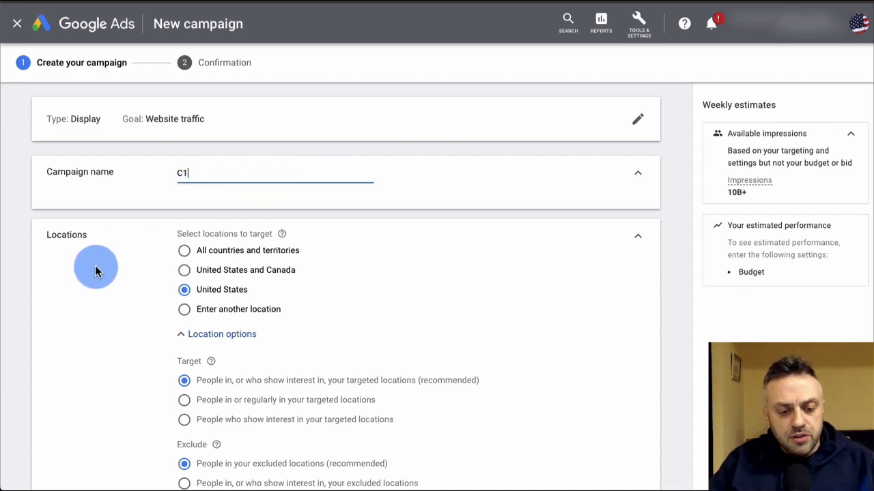
# Set the location targeting option to people in or regularly in the targeted locations
pyautogui.scroll(-1, 95, 272)
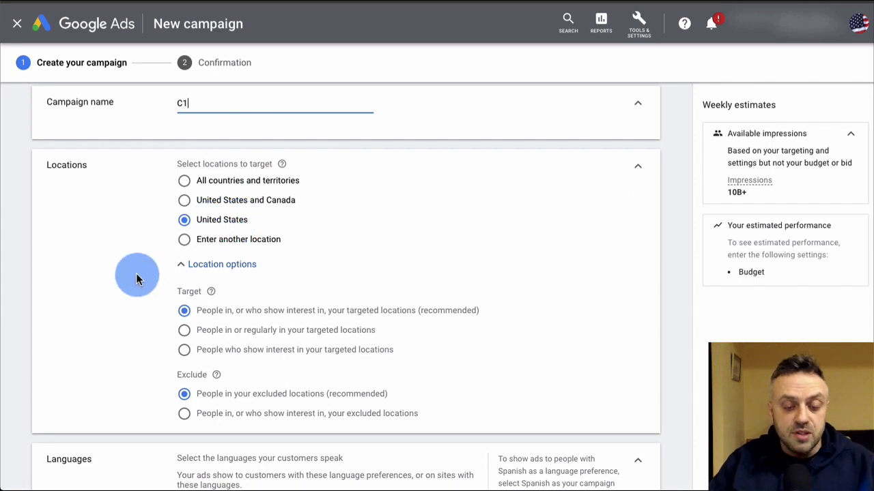
pyautogui.scroll(-1, 136, 273)
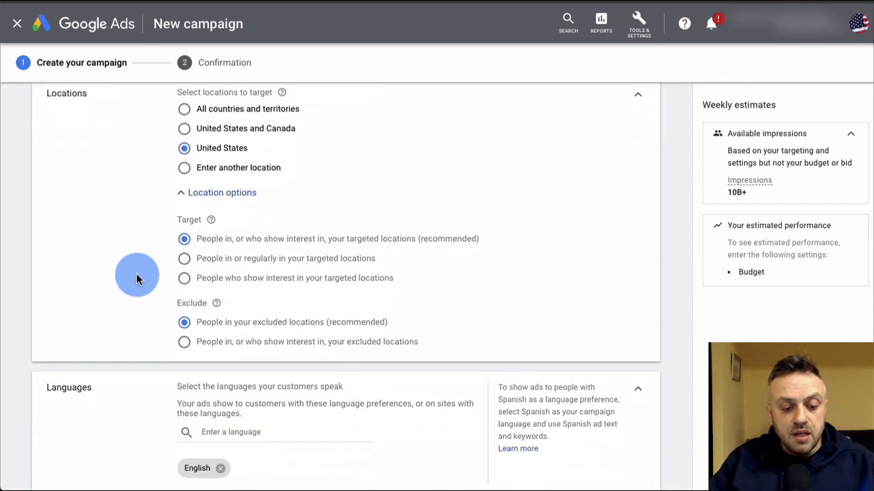
pyautogui.click(186, 261)
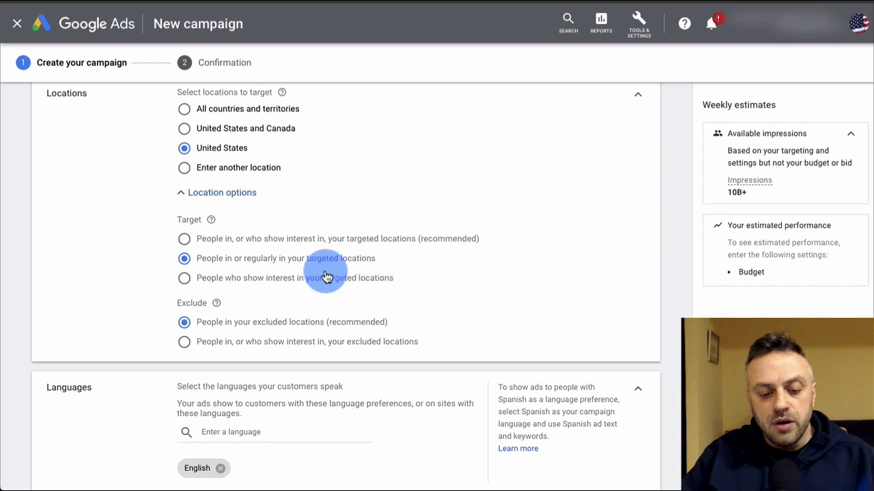
# Keep the language and bidding settings as they are and rename the ad group AG1
pyautogui.scroll(-1, 136, 305)
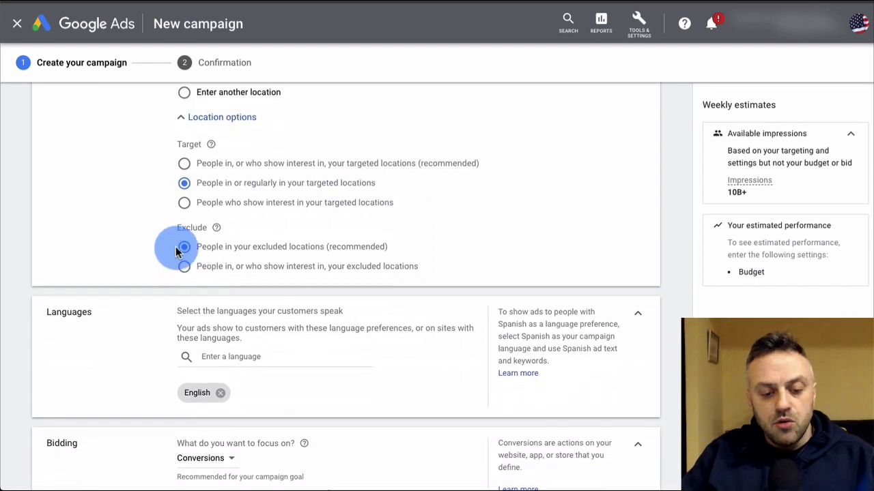
pyautogui.scroll(-1, 148, 287)
pyautogui.scroll(-1, 148, 286)
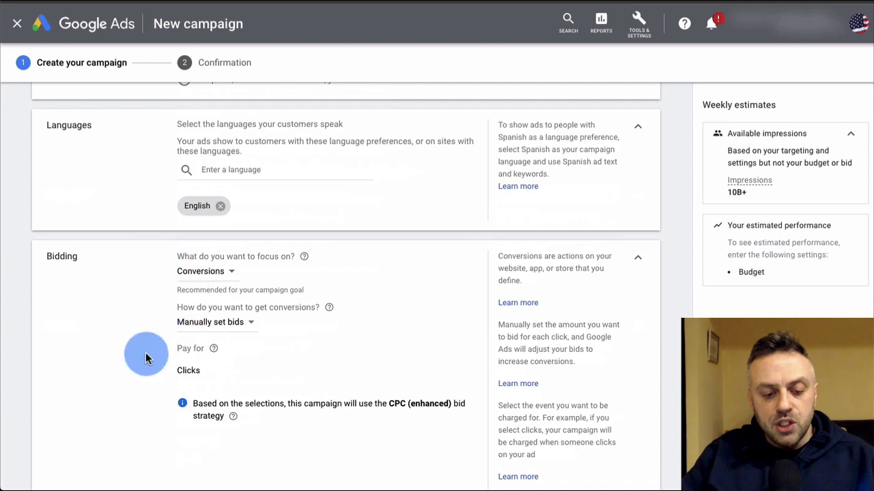
pyautogui.scroll(-3, 147, 355)
pyautogui.scroll(-4, 145, 358)
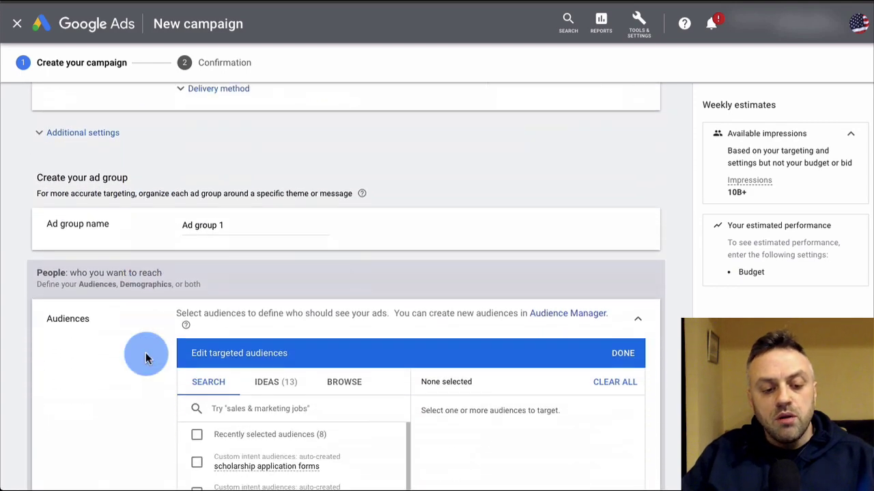
pyautogui.click(238, 224)
pyautogui.hotkey('ctrl', 'a')
pyautogui.press('BackSpace')
pyautogui.write('ag1')
pyautogui.press('BackSpace')
pyautogui.press('BackSpace')
pyautogui.press('BackSpace')
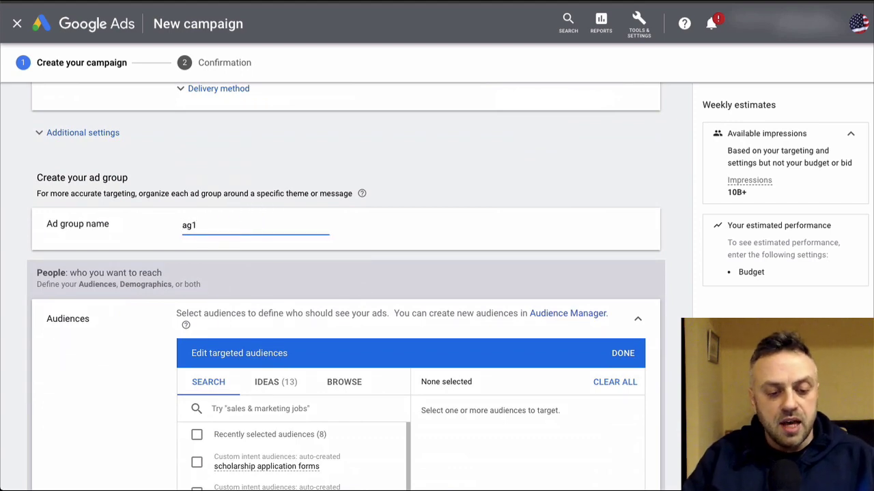
pyautogui.write('AG1')
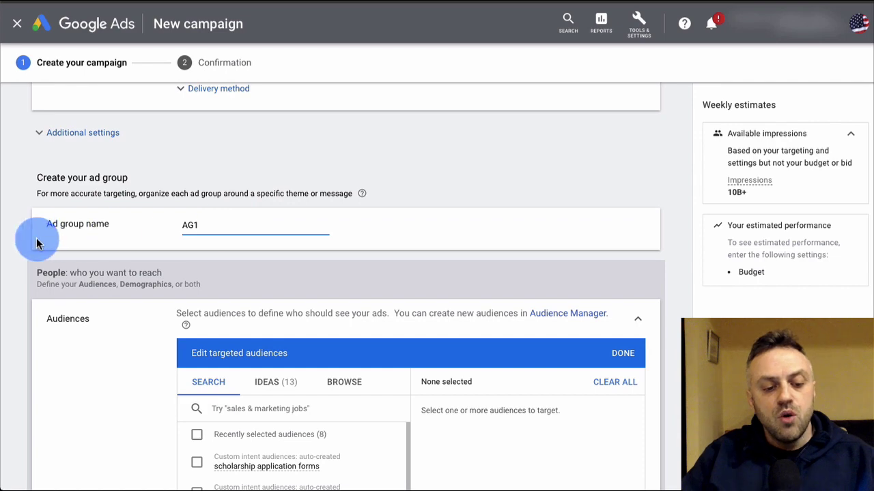
pyautogui.click(21, 254)
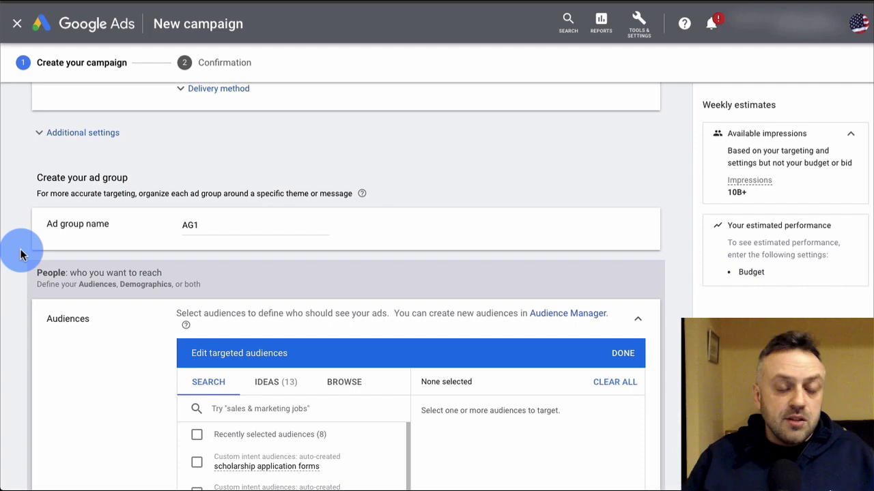
# Search the targeted audiences for "scholarship" and add the custom intent audience scholarship application forms
pyautogui.scroll(-3, 12, 298)
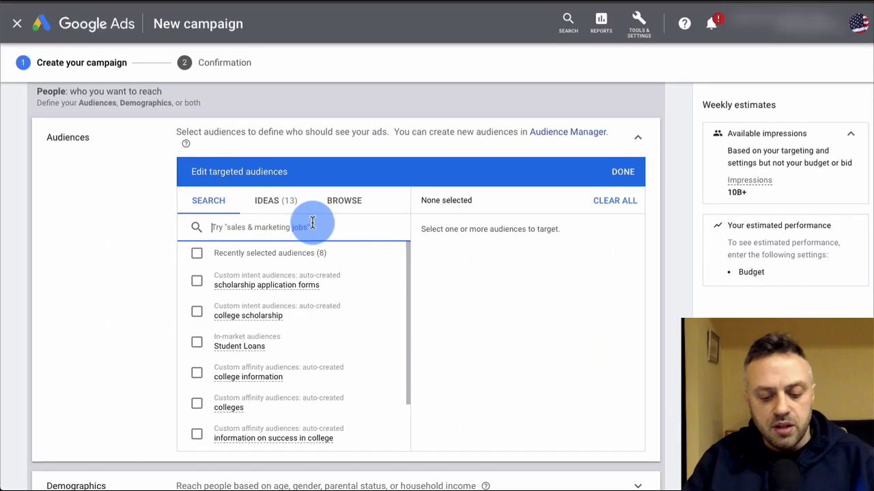
pyautogui.click(312, 222)
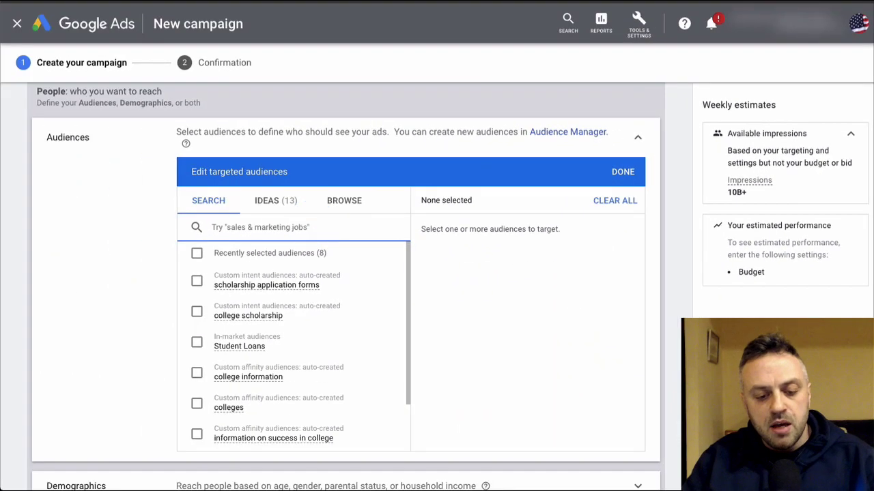
pyautogui.write('scholarship')
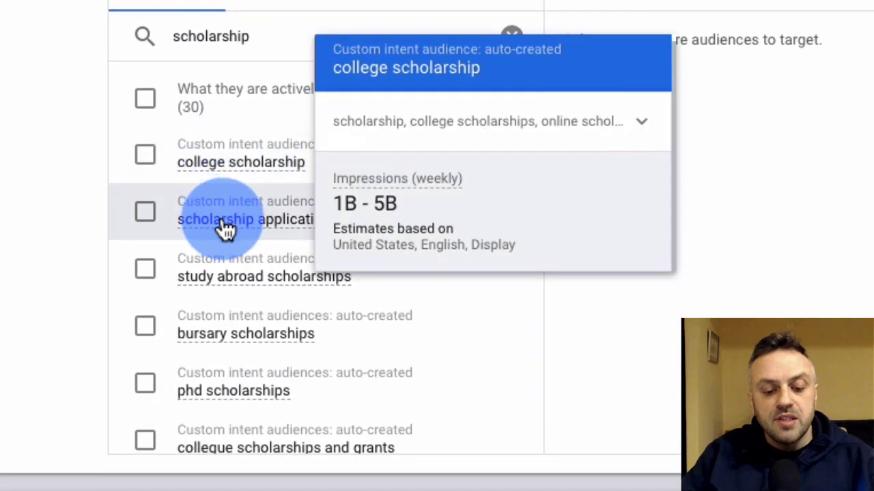
pyautogui.moveTo(226, 230)
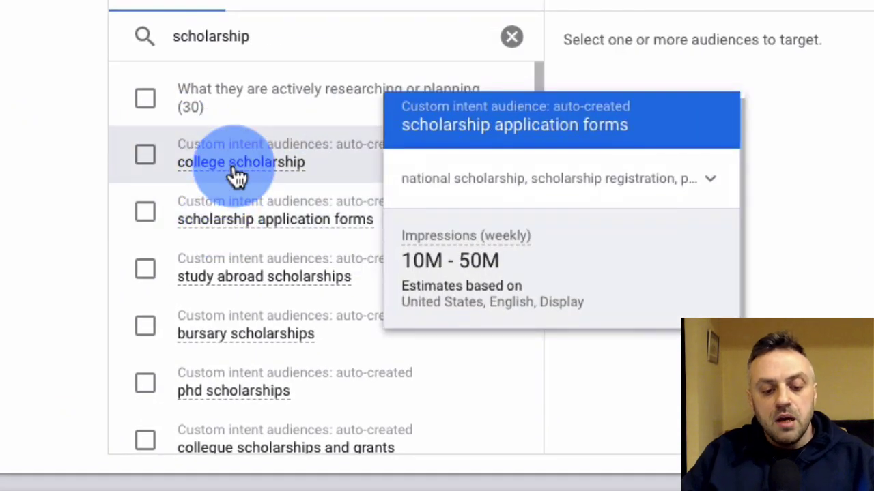
pyautogui.moveTo(232, 176)
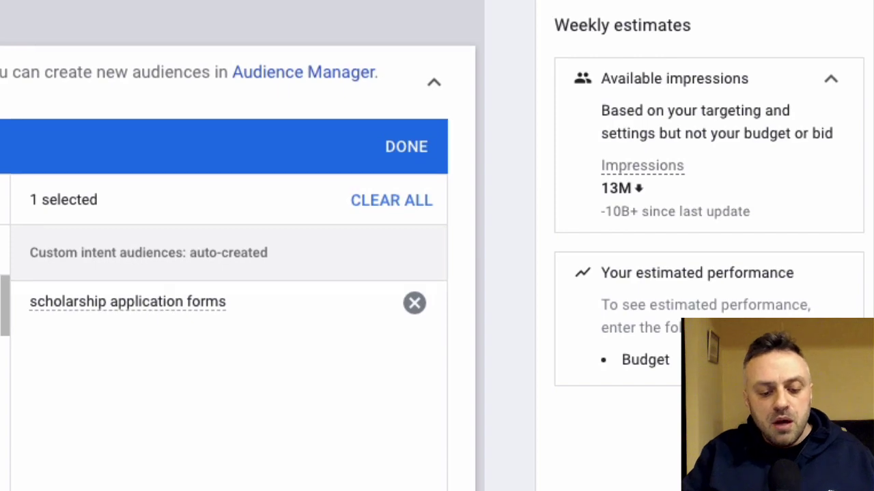
pyautogui.scroll(-5, 239, 273)
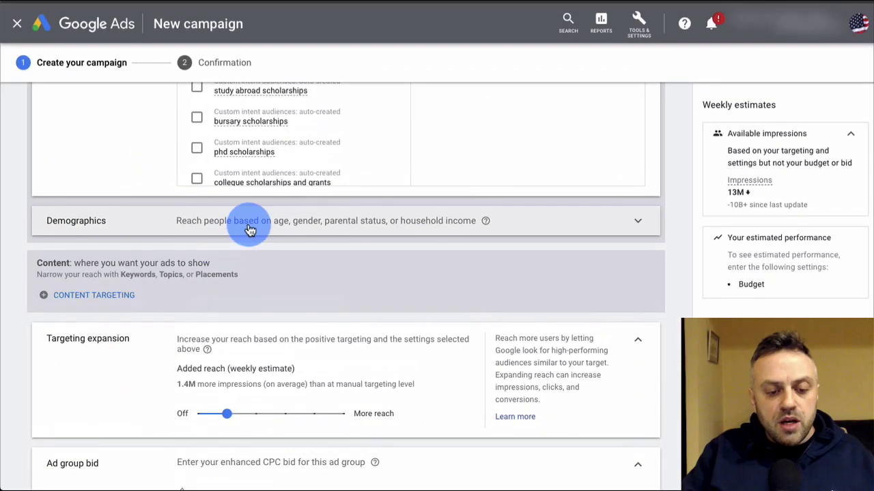